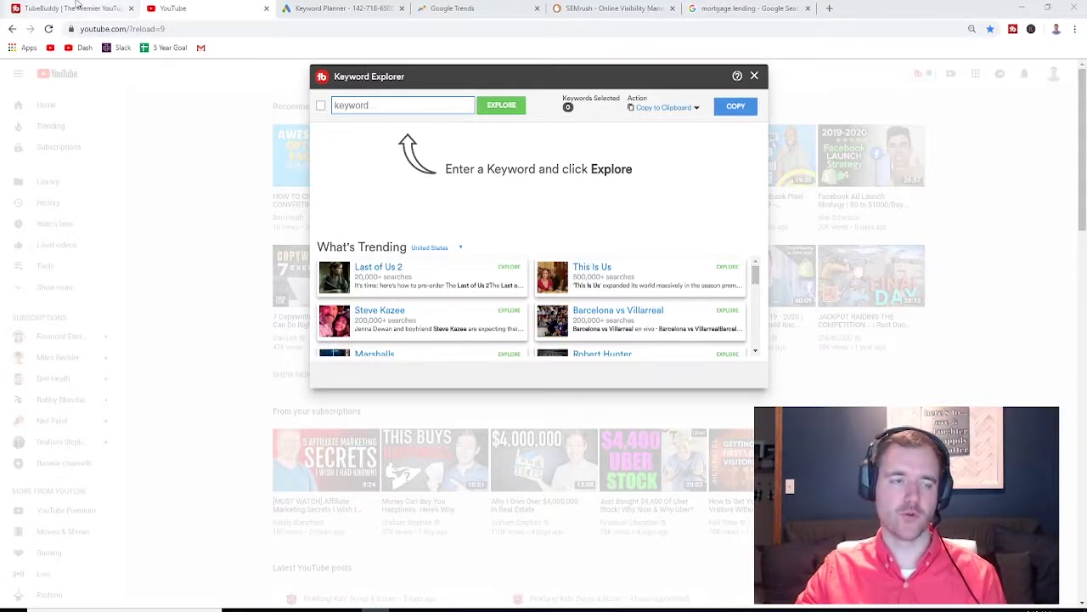
# Switch to the tubebuddy.com tab showing the extension-installed confirmation.
pyautogui.click(63, 7)
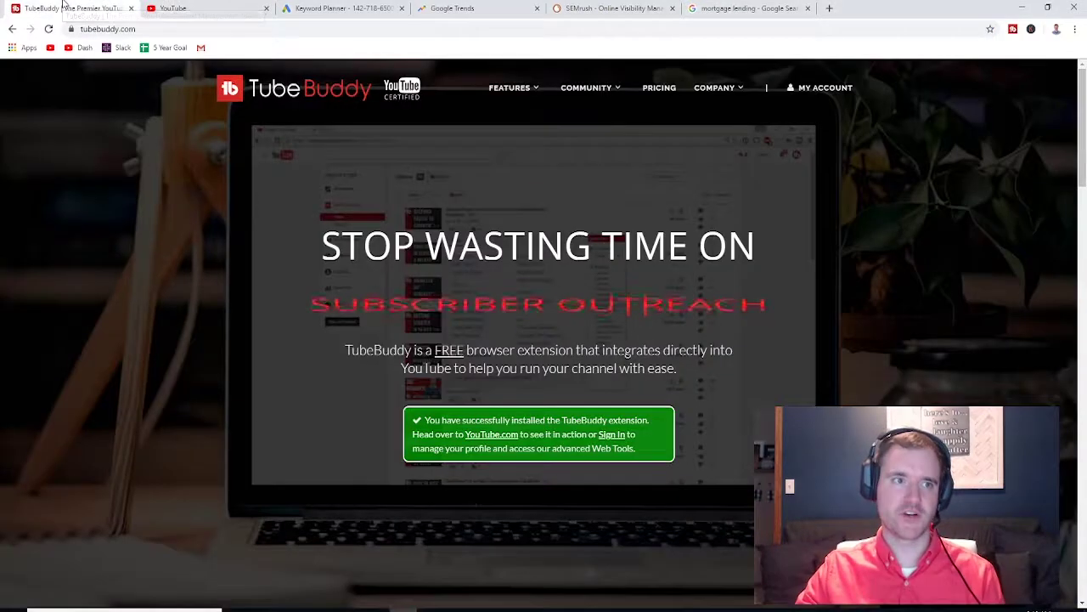
# Move between the YouTube and TubeBuddy tabs, ending back on YouTube's Keyword Explorer.
pyautogui.click(218, 6)
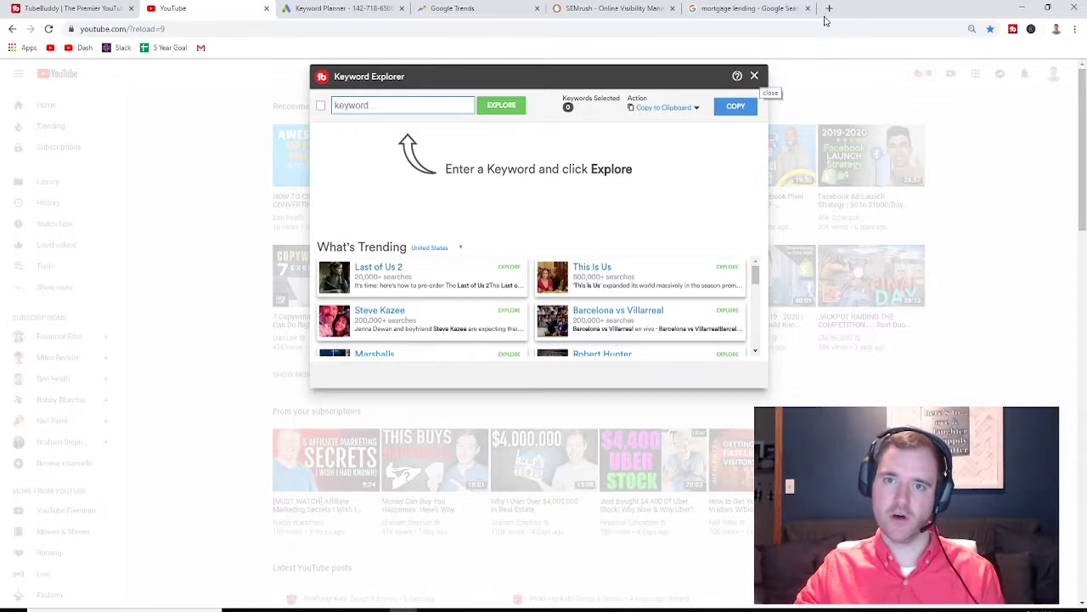
pyautogui.click(119, 8)
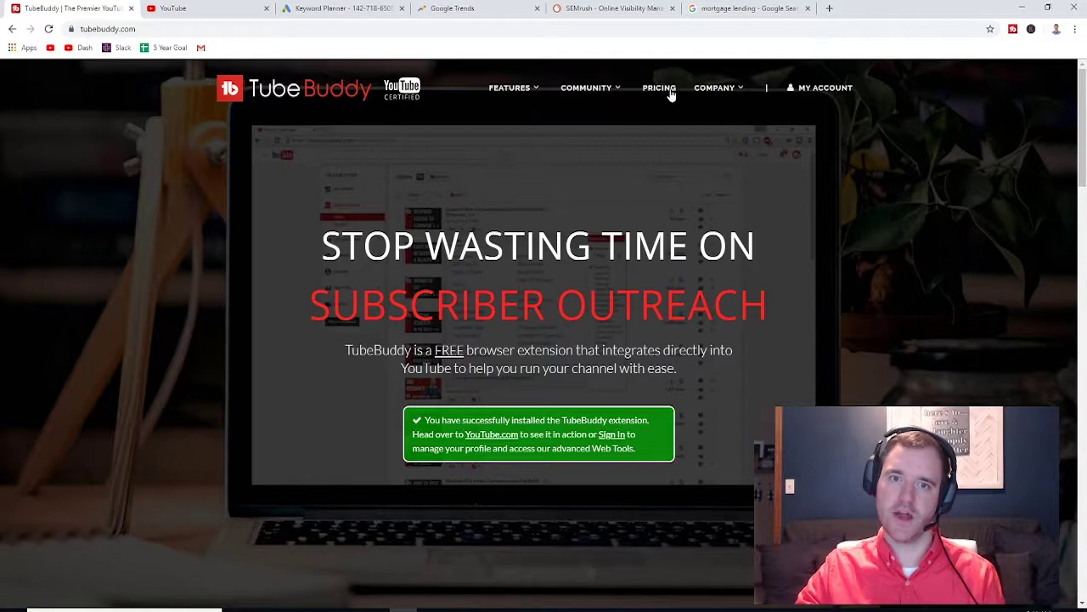
pyautogui.click(193, 7)
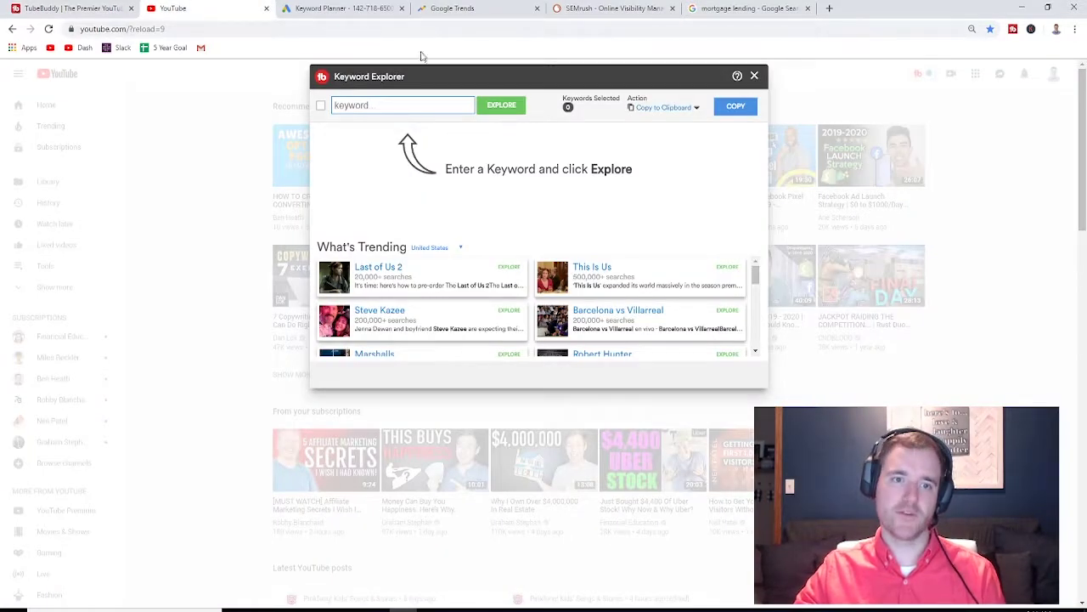
# Close the Keyword Explorer and reopen it from the TubeBuddy extension menu on YouTube.
pyautogui.click(754, 77)
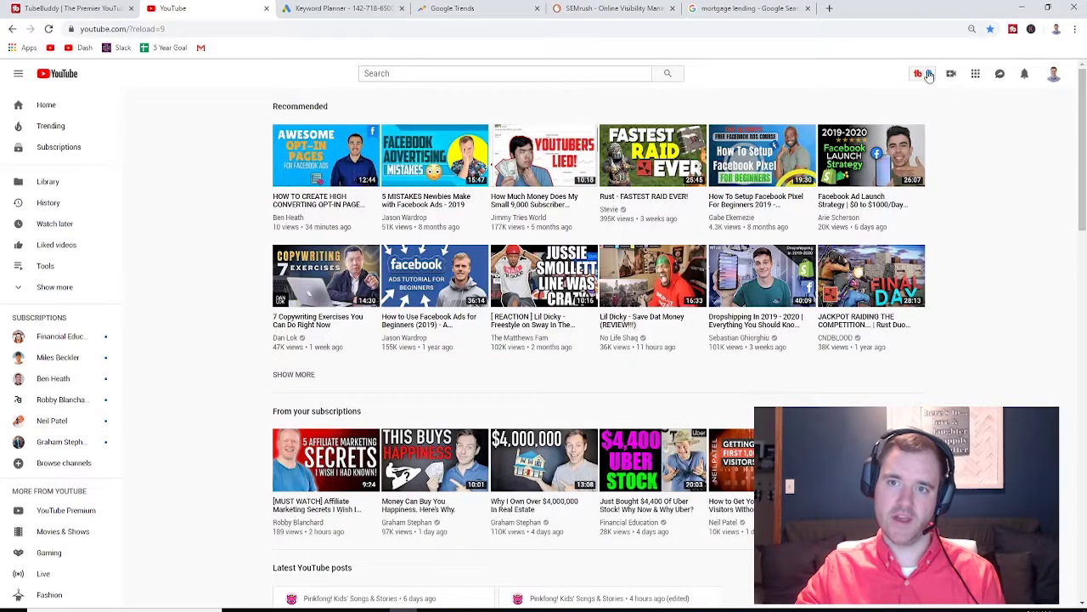
pyautogui.click(919, 75)
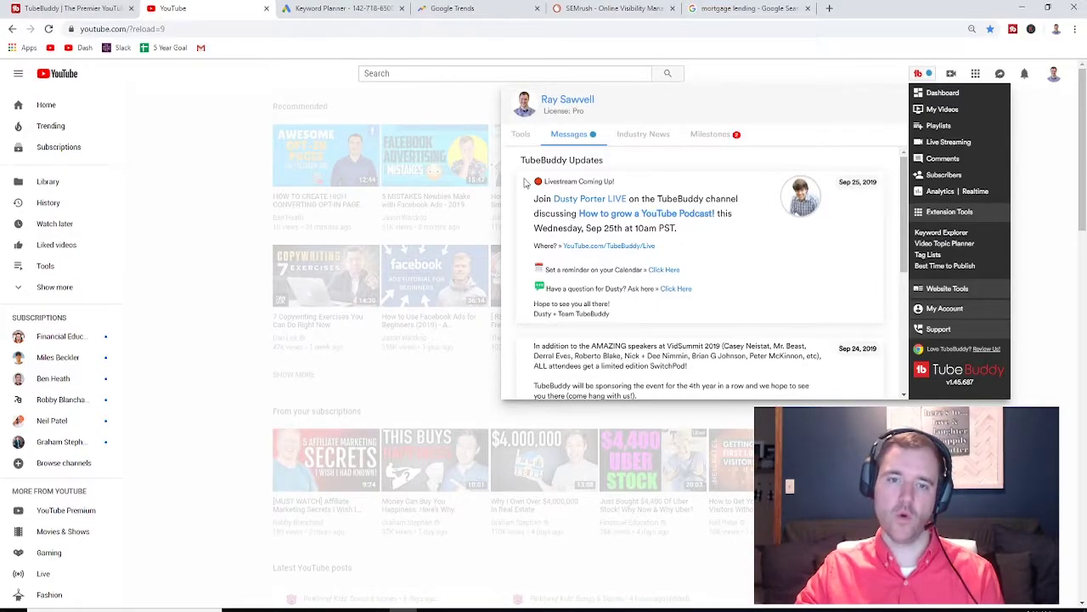
pyautogui.click(944, 235)
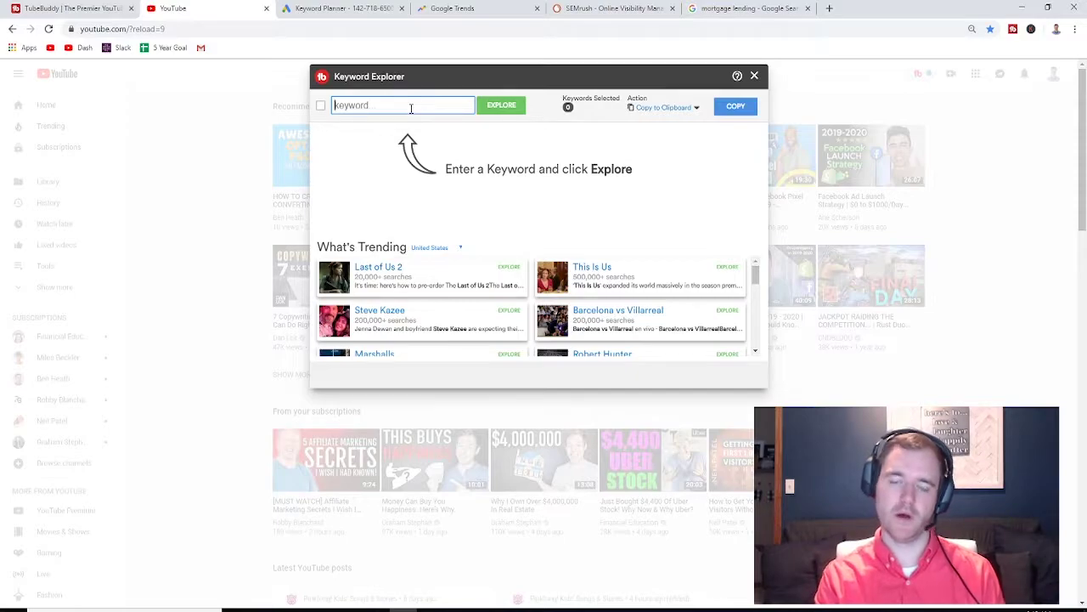
# Search 'mortgage lending' and review its Poor 9/100 score analysis explanations.
pyautogui.write('mortgage lending')
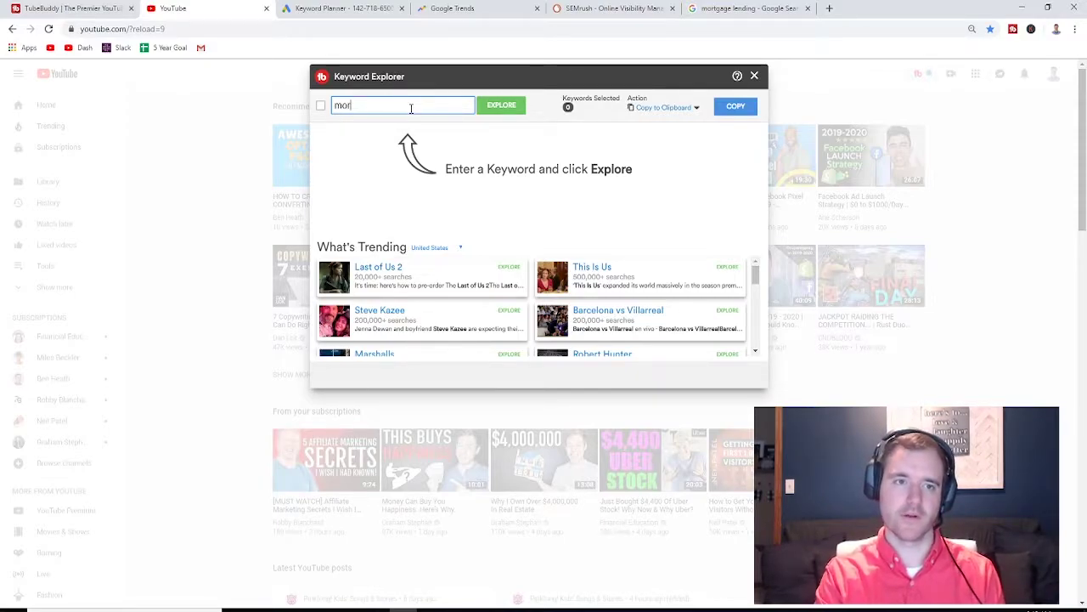
pyautogui.press('Return')
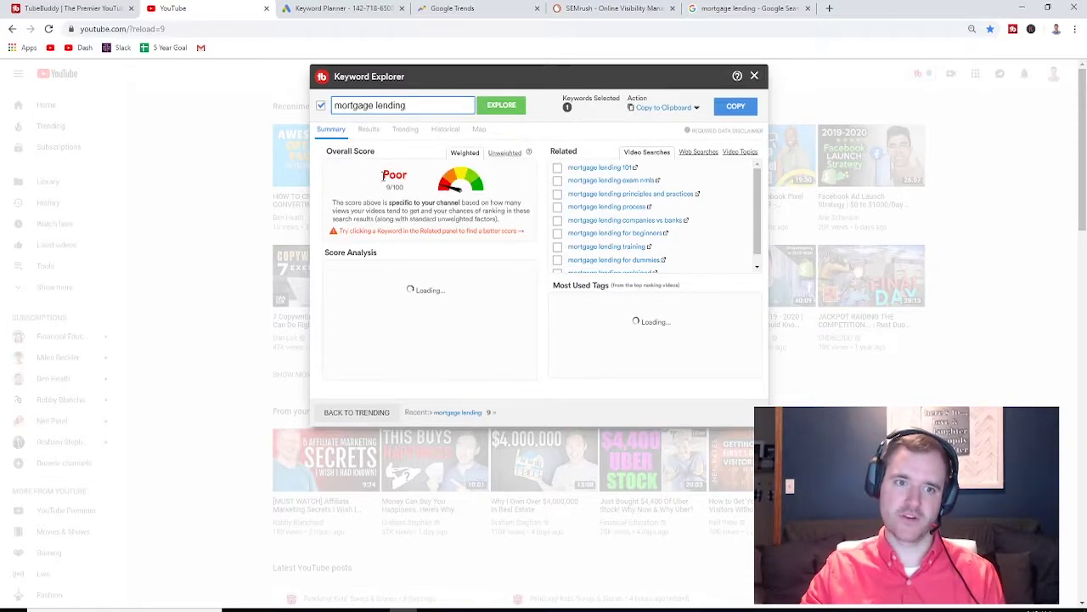
pyautogui.moveTo(378, 203)
pyautogui.mouseDown()
pyautogui.moveTo(400, 204)
pyautogui.moveTo(384, 209)
pyautogui.mouseUp()
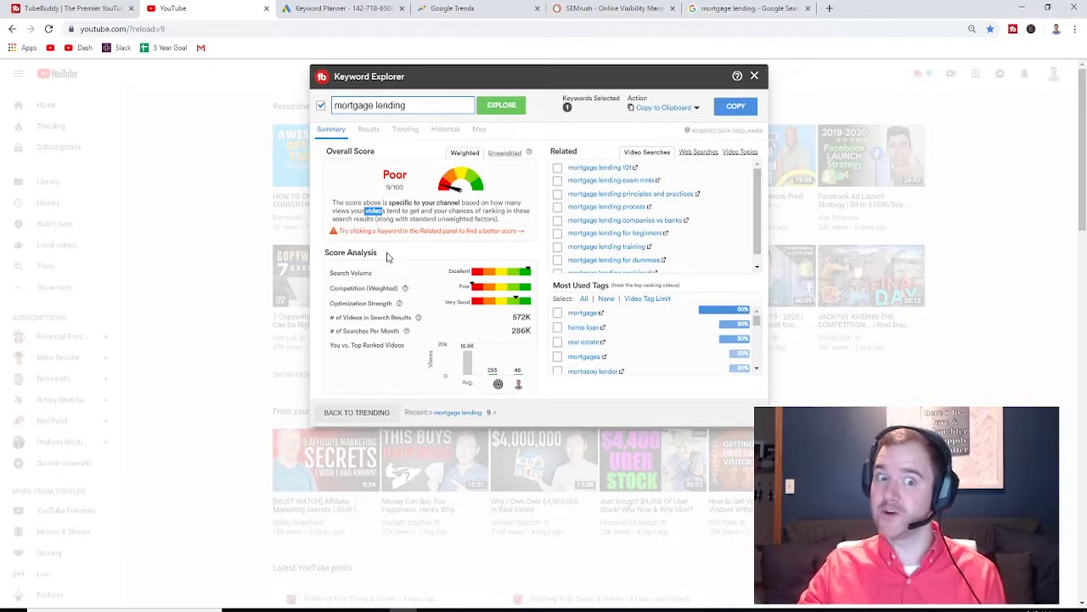
pyautogui.moveTo(350, 272)
pyautogui.mouseDown()
pyautogui.moveTo(367, 273)
pyautogui.moveTo(358, 288)
pyautogui.mouseUp()
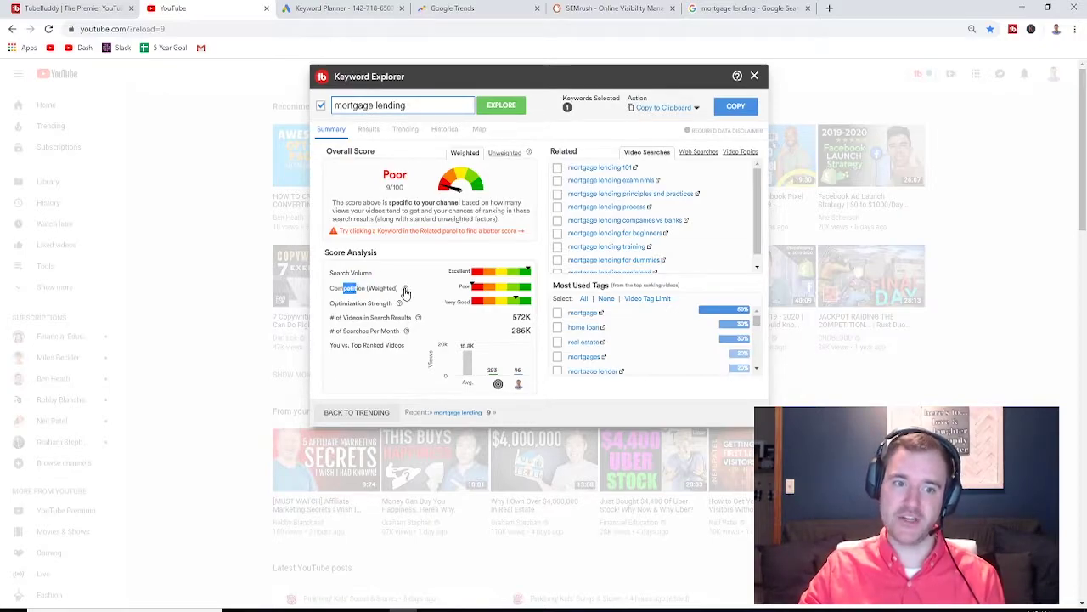
pyautogui.moveTo(405, 289)
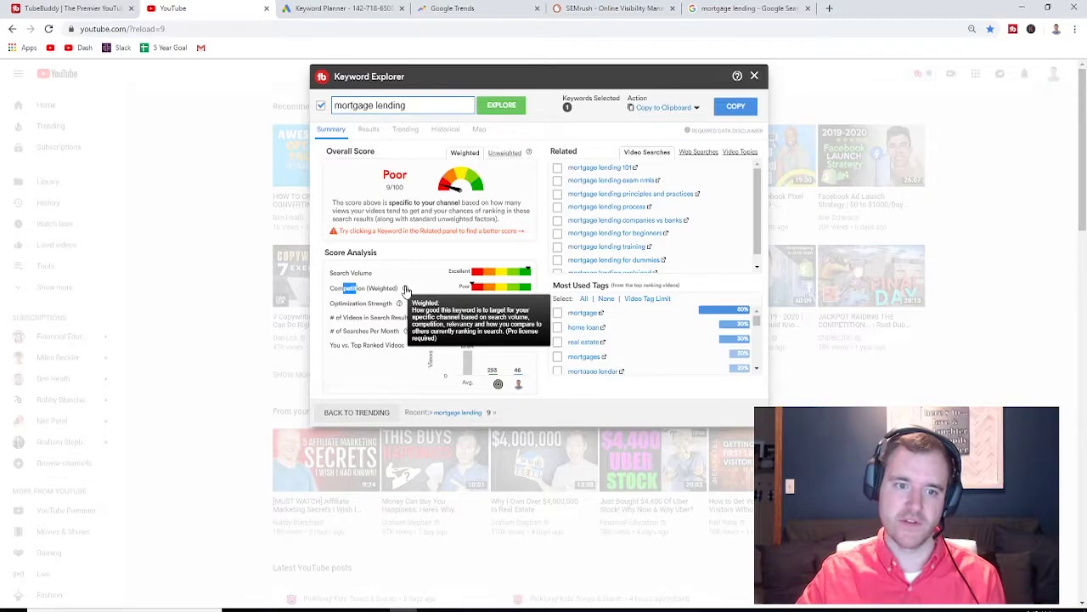
pyautogui.click(372, 304)
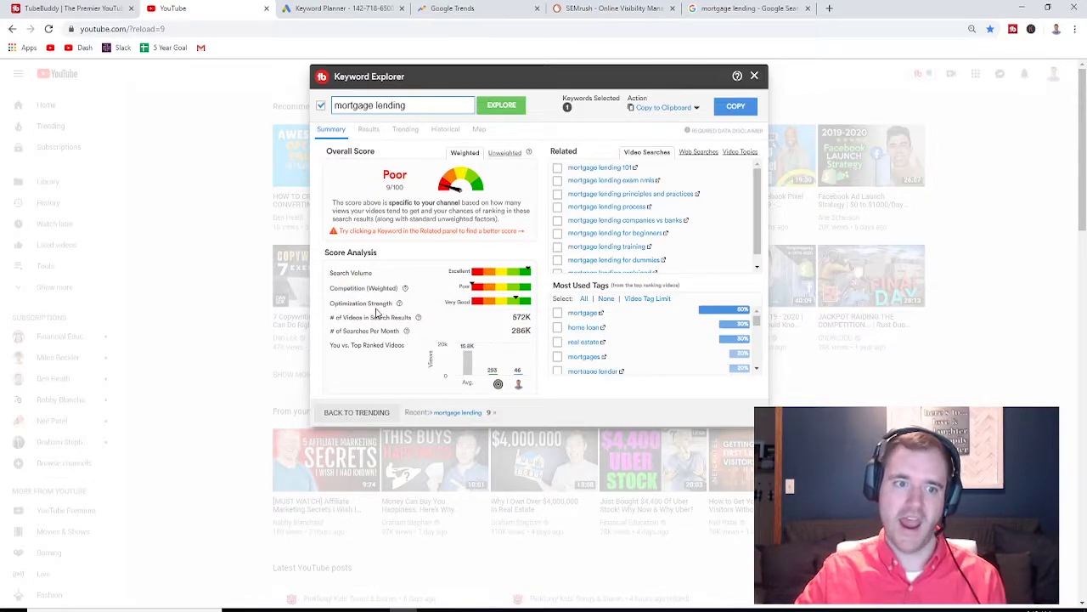
pyautogui.moveTo(400, 308)
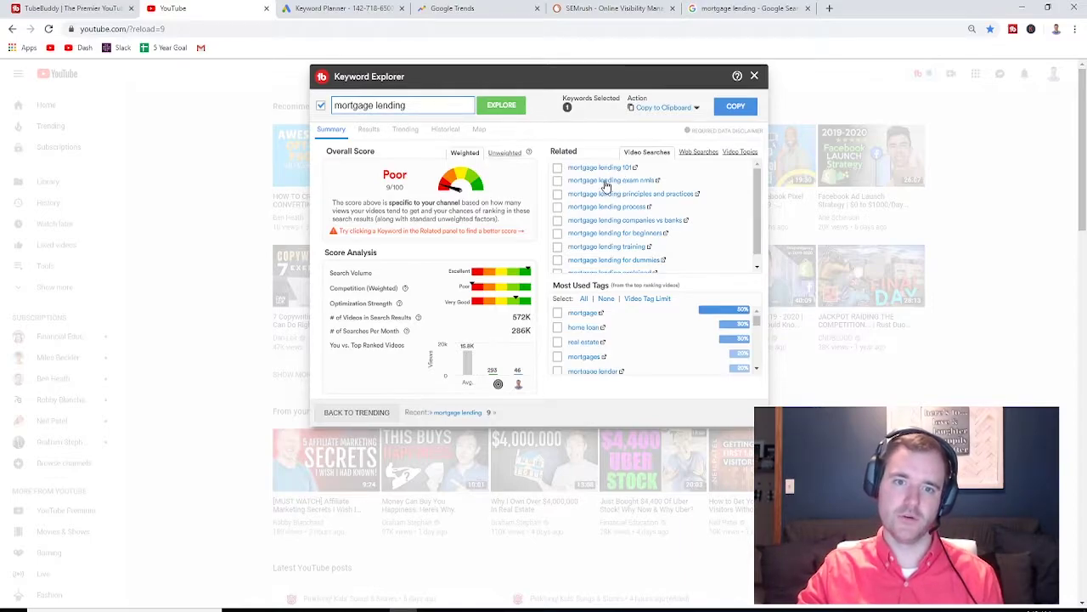
# Explore 'mortgage lending exam nmls', then trim the keyword back to 'mortgage lending'.
pyautogui.click(632, 180)
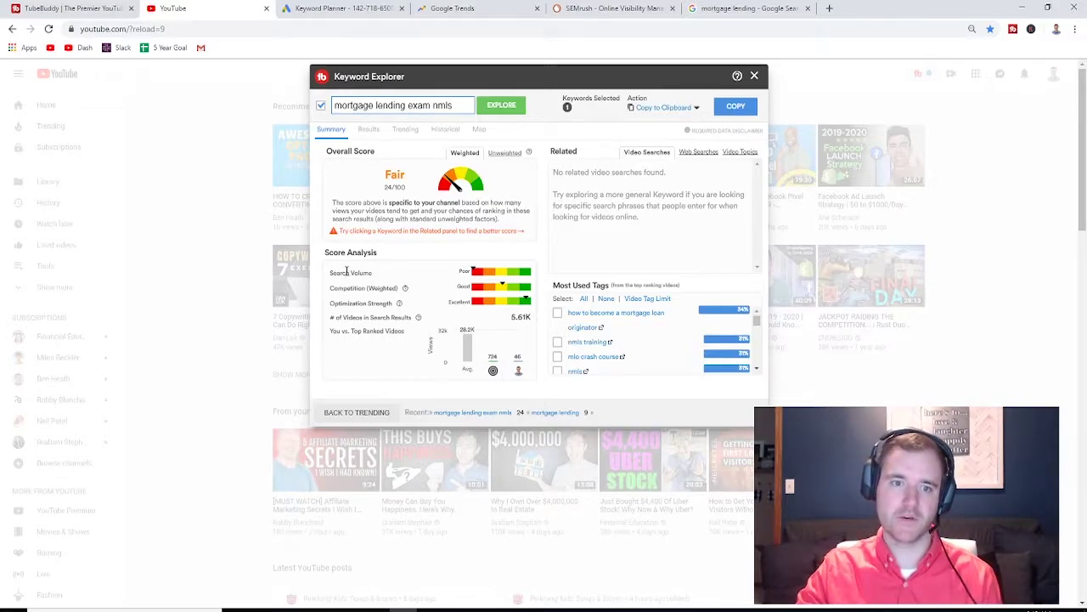
pyautogui.moveTo(337, 273); pyautogui.dragTo(373, 303)
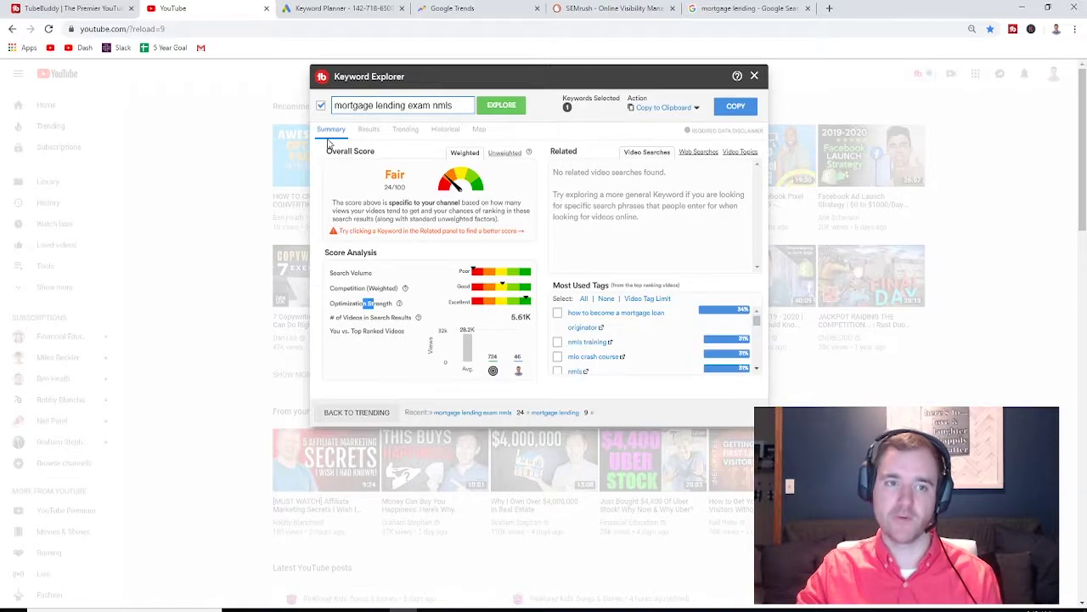
pyautogui.doubleClick(435, 105)
pyautogui.keyDown('shift'); pyautogui.click(409, 104); pyautogui.keyUp('shift')
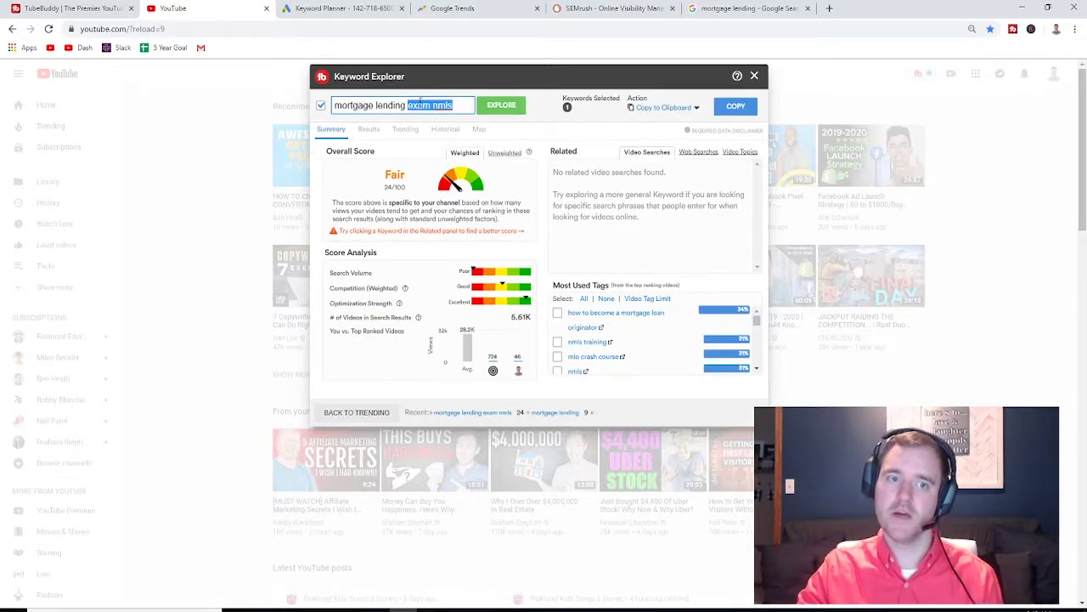
pyautogui.press('BackSpace')
pyautogui.press('Return')
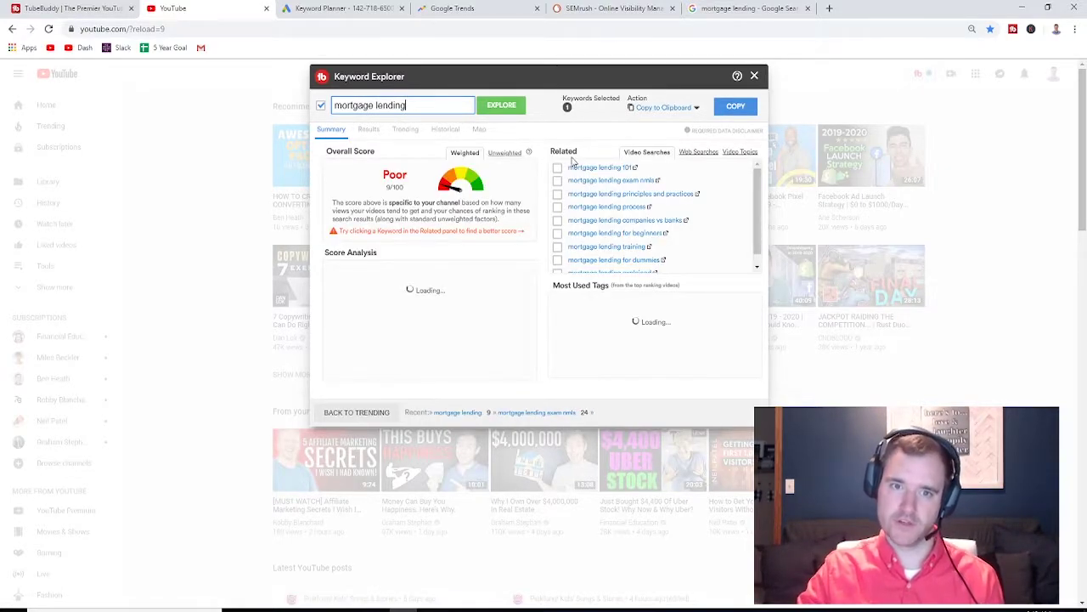
# Explore 'mortgage lending 101' (score 26), then return to 'mortgage lending'.
pyautogui.click(605, 168)
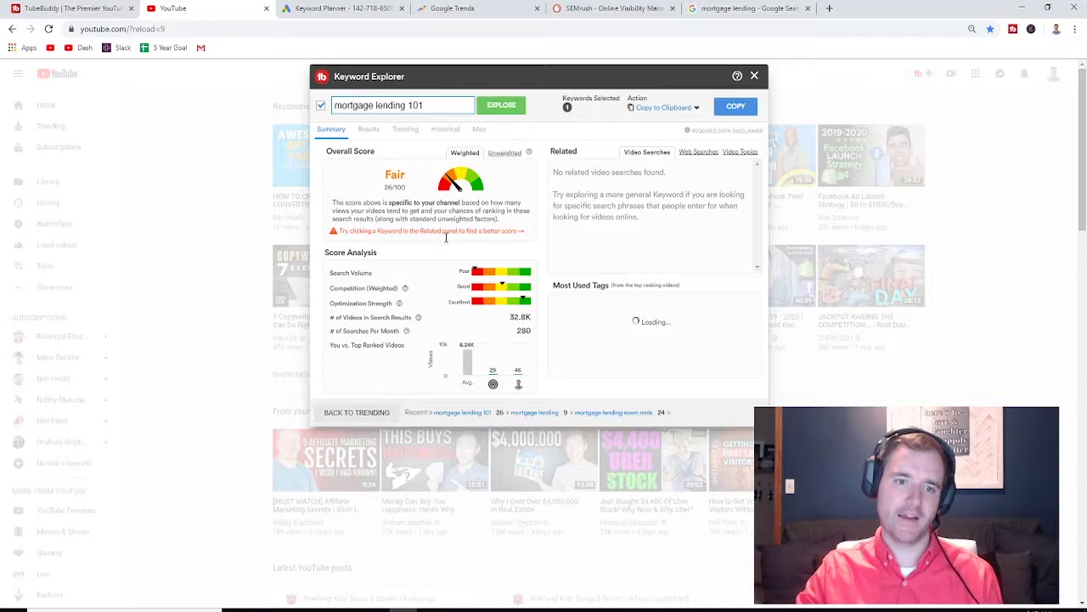
pyautogui.click(401, 133)
pyautogui.click(421, 106)
pyautogui.press('BackSpace')
pyautogui.press('BackSpace')
pyautogui.press('BackSpace')
pyautogui.press('BackSpace')
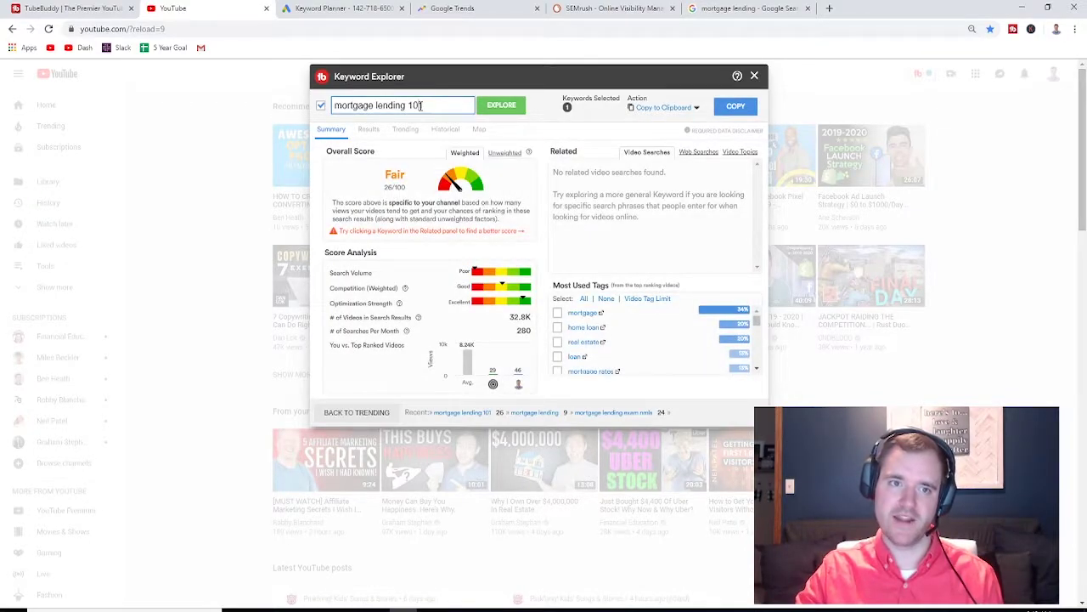
pyautogui.press('Return')
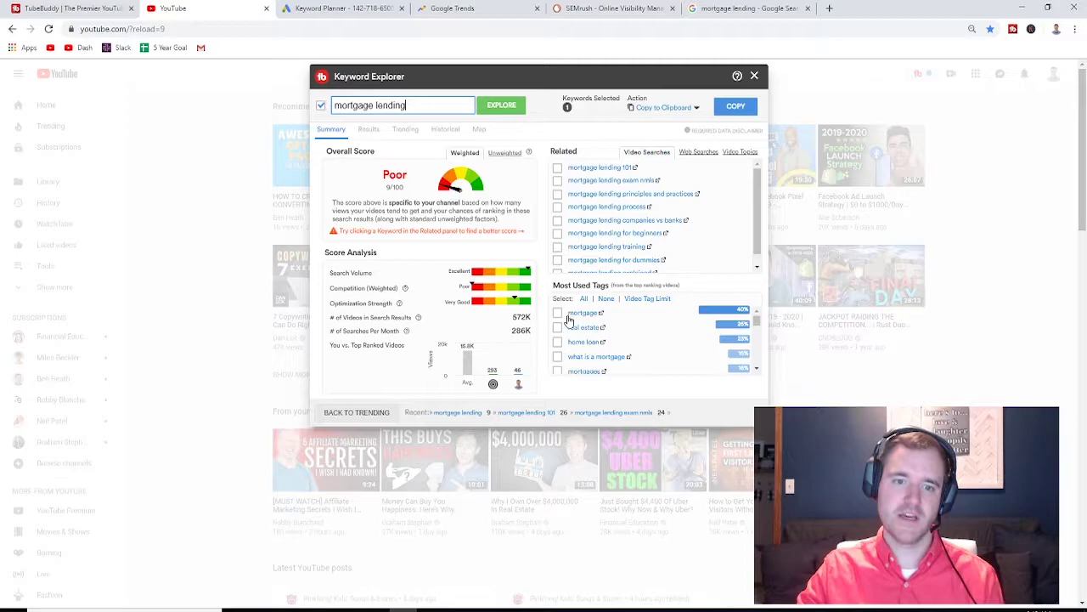
# Load related keyword 'mortgage lending explained': Poor 17/100 with 107K search results.
pyautogui.scroll(-3, 642, 242)
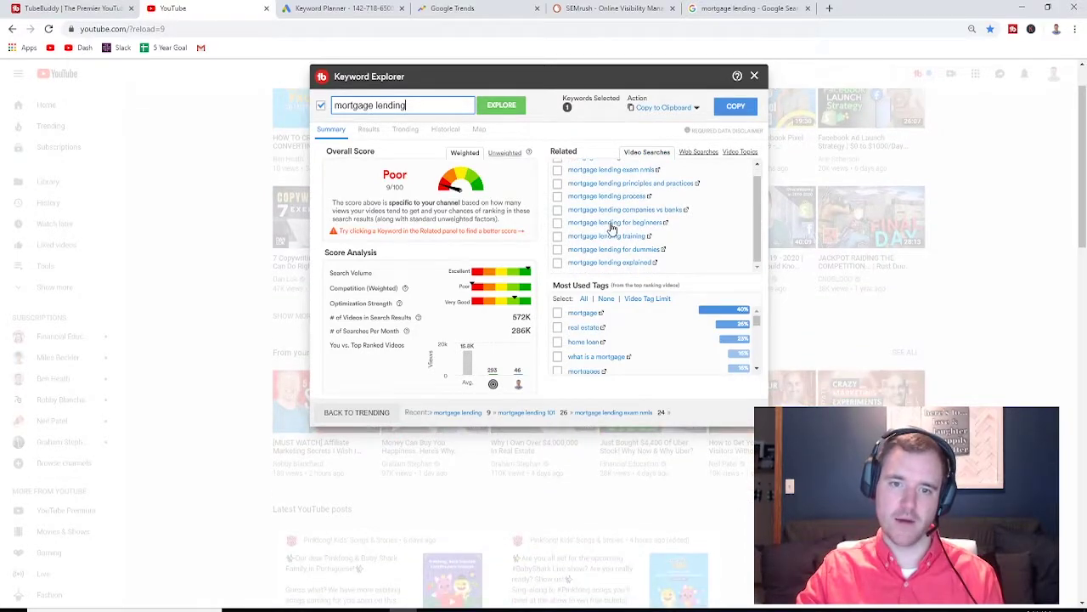
pyautogui.click(608, 263)
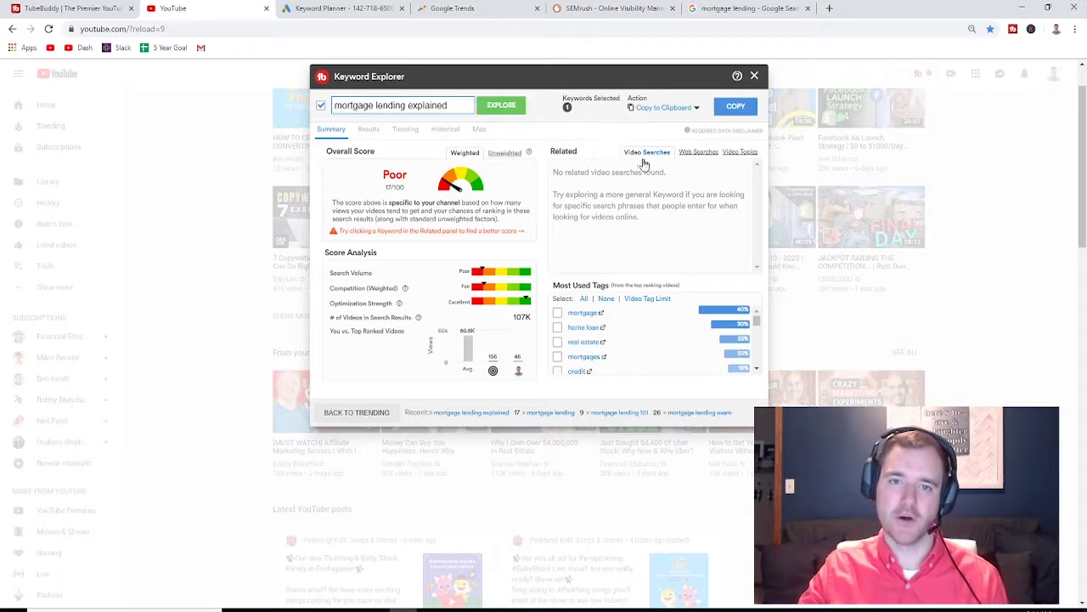
pyautogui.doubleClick(415, 105)
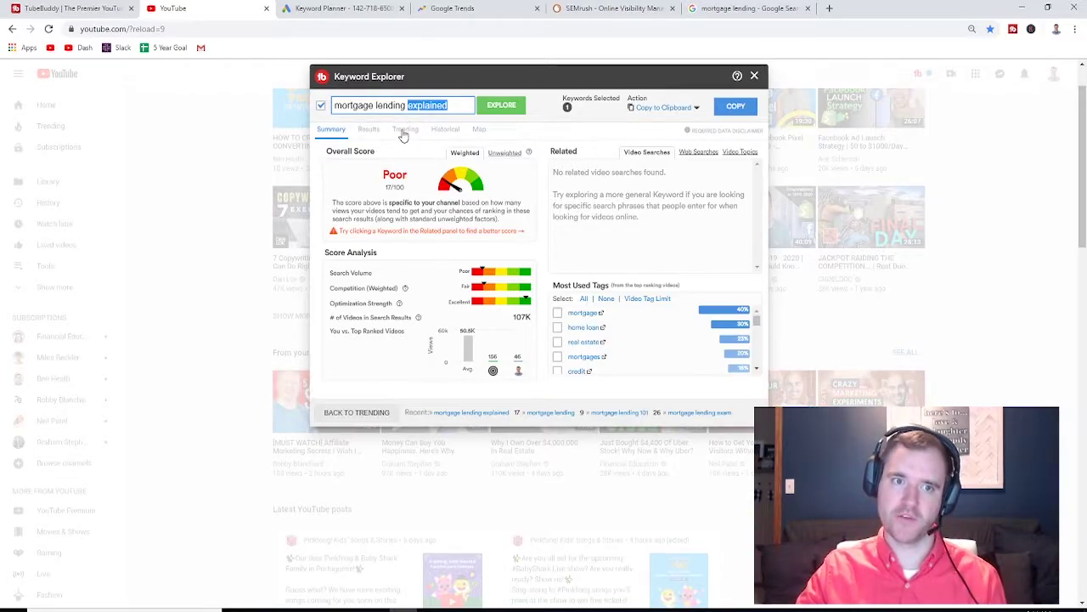
# View trending for 'mortgage lending explained', then clear the keyword and dismiss the empty-keyword alert.
pyautogui.click(406, 129)
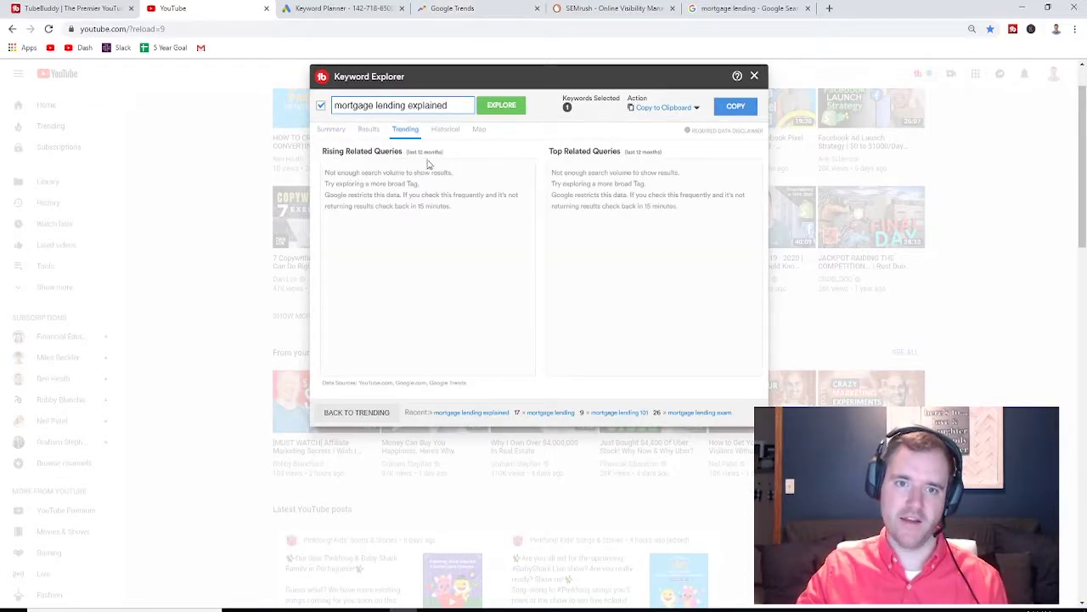
pyautogui.doubleClick(439, 108)
pyautogui.press('BackSpace')
pyautogui.press('BackSpace')
pyautogui.press('BackSpace')
pyautogui.press('BackSpace')
pyautogui.press('BackSpace')
pyautogui.press('BackSpace')
pyautogui.press('BackSpace')
pyautogui.press('BackSpace')
pyautogui.press('BackSpace')
pyautogui.press('BackSpace')
pyautogui.press('BackSpace')
pyautogui.press('BackSpace')
pyautogui.press('BackSpace')
pyautogui.press('BackSpace')
pyautogui.press('BackSpace')
pyautogui.press('BackSpace')
pyautogui.press('BackSpace')
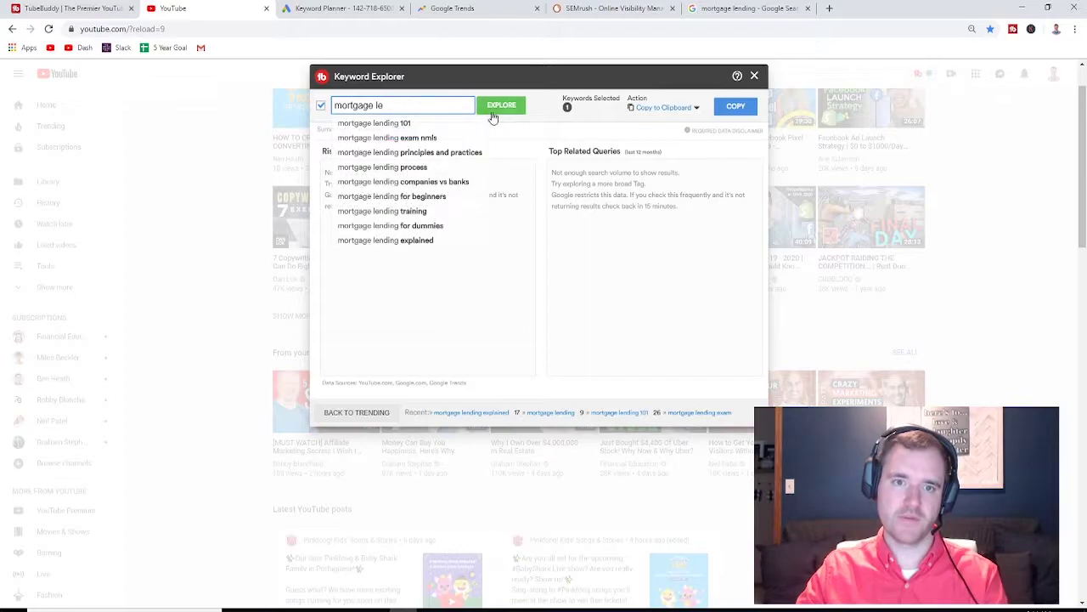
pyautogui.click(501, 105)
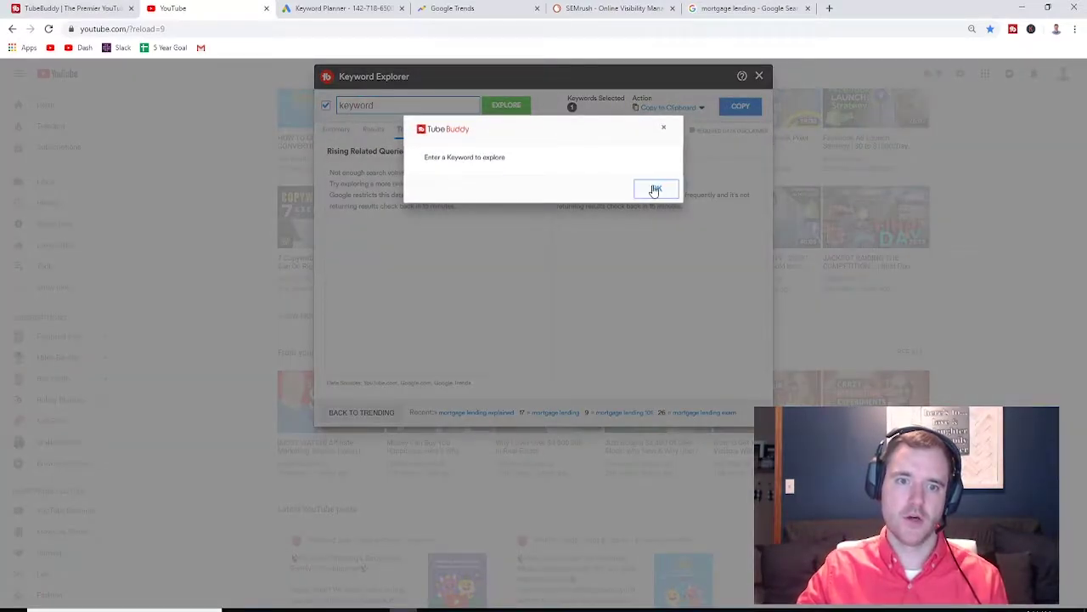
pyautogui.click(654, 188)
# Explore 'mortgage' (score 9) and show its rising related trending queries.
pyautogui.click(413, 107)
pyautogui.write('mortgage')
pyautogui.press('Return')
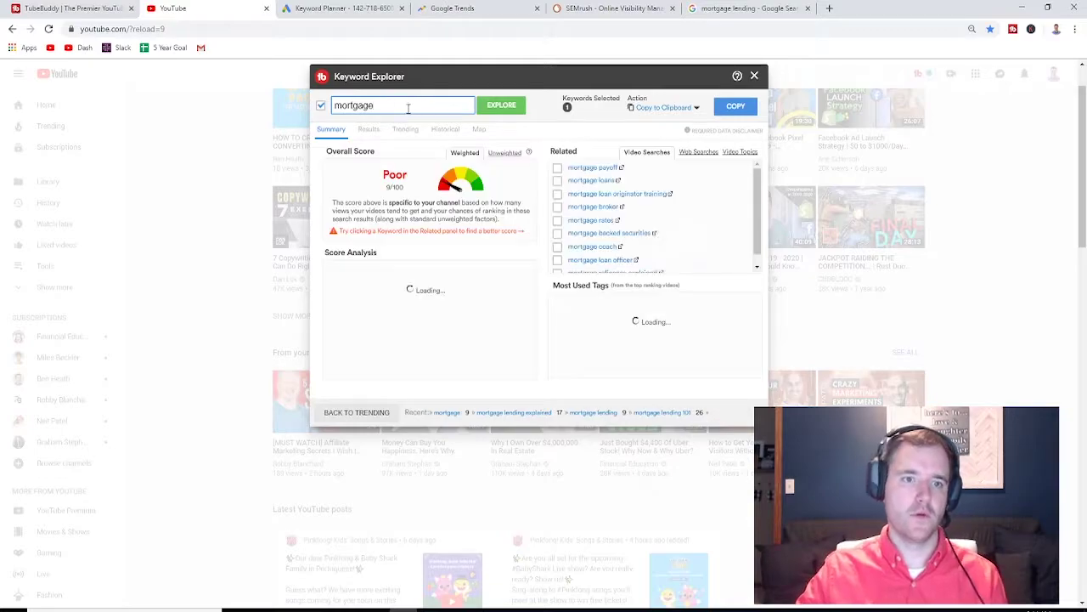
pyautogui.click(407, 130)
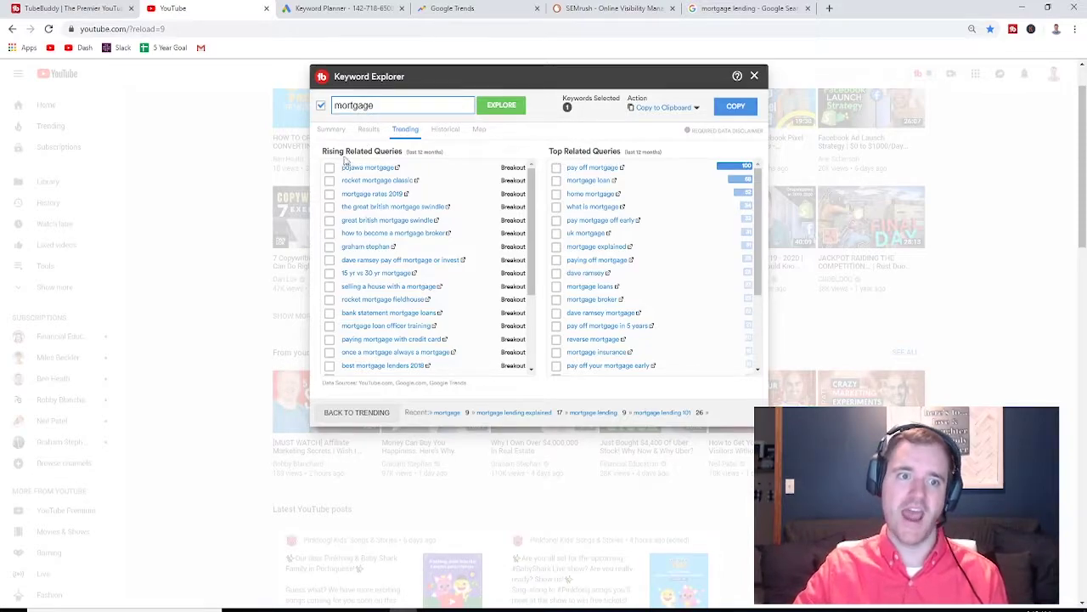
pyautogui.moveTo(334, 151); pyautogui.dragTo(372, 151)
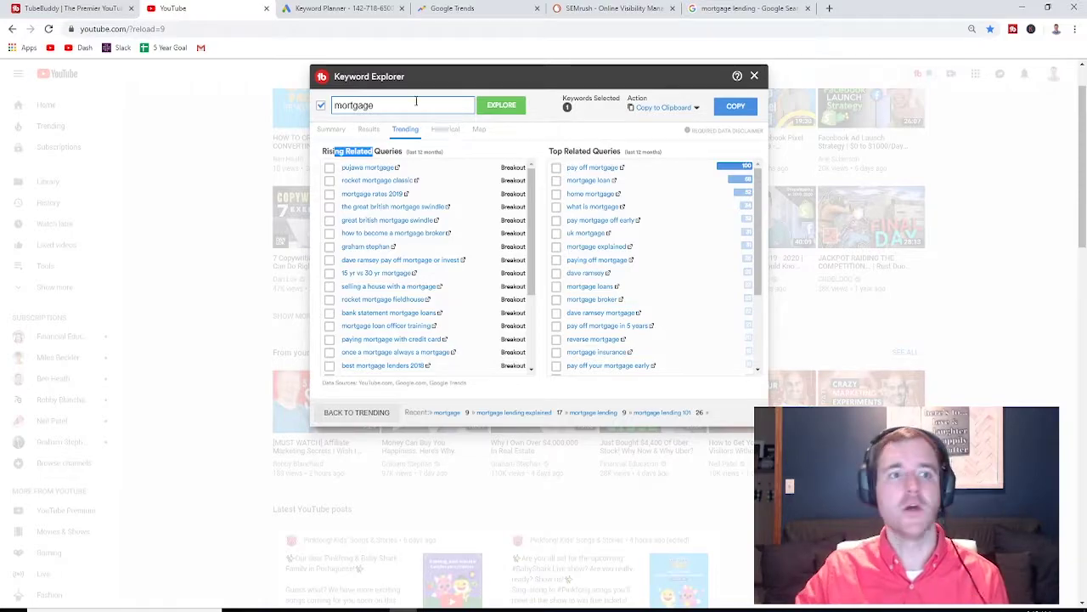
# Search the TubeBuddy pricing page for 'keyword' to see plan coverage, then return to YouTube.
pyautogui.click(96, 7)
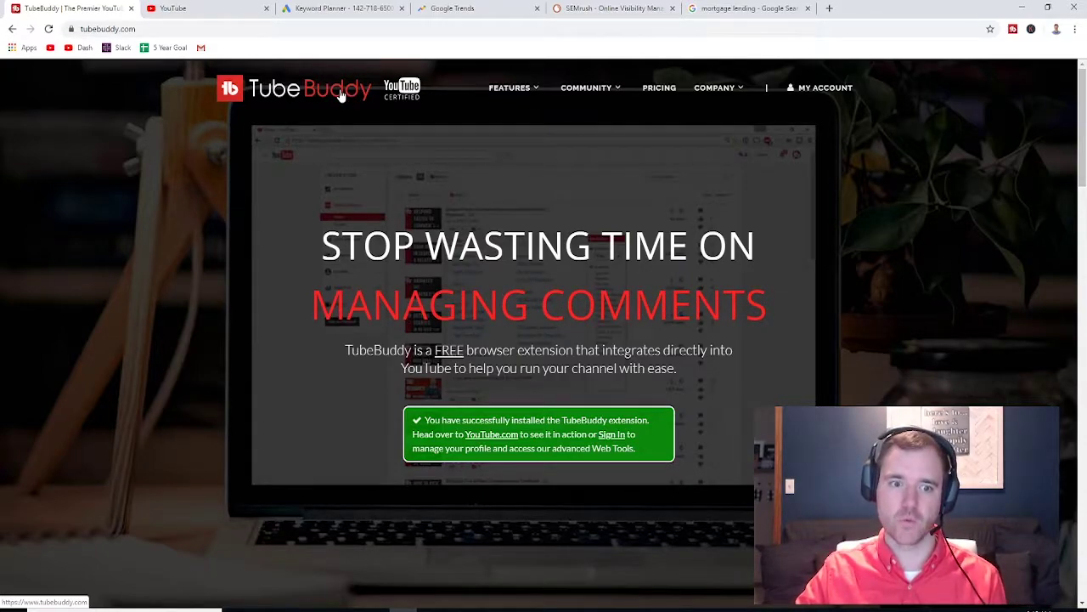
pyautogui.click(650, 94)
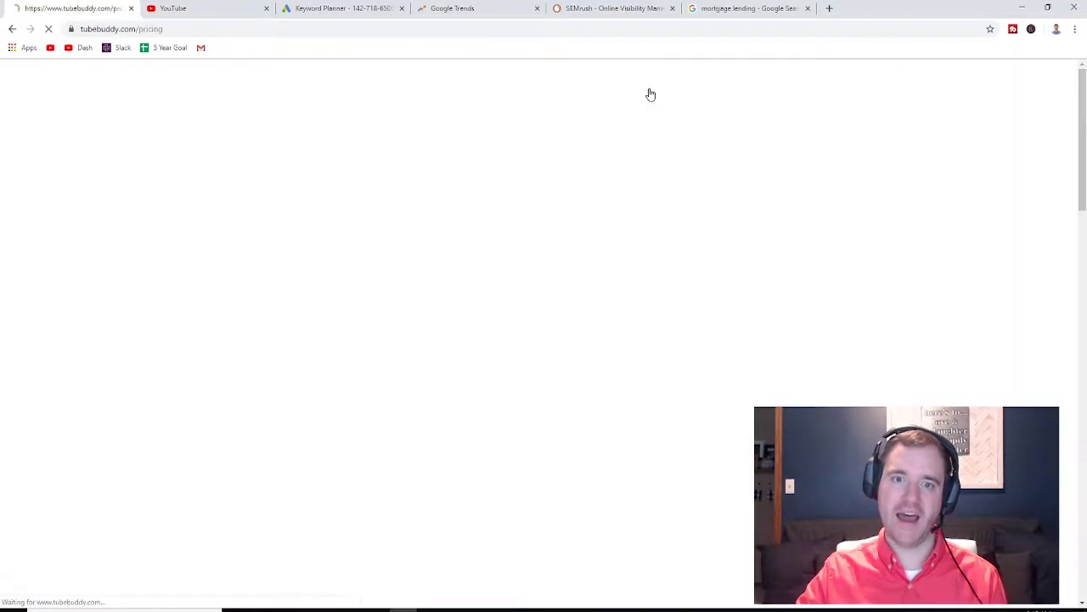
pyautogui.scroll(-3, 281, 268)
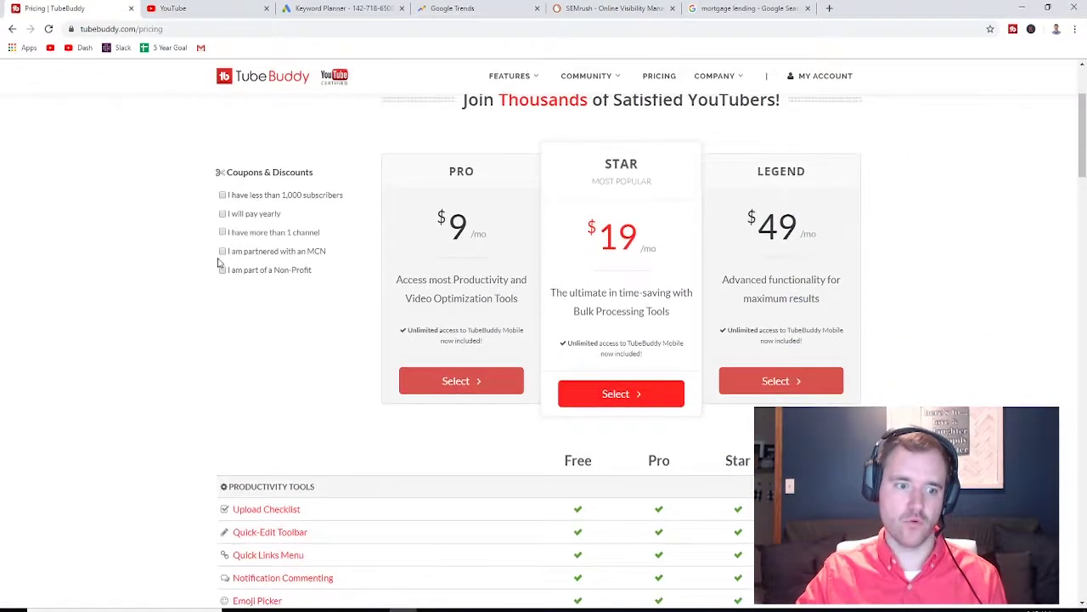
pyautogui.scroll(-2, 218, 263)
pyautogui.hotkey('ctrl', 'f')
pyautogui.write('keyword')
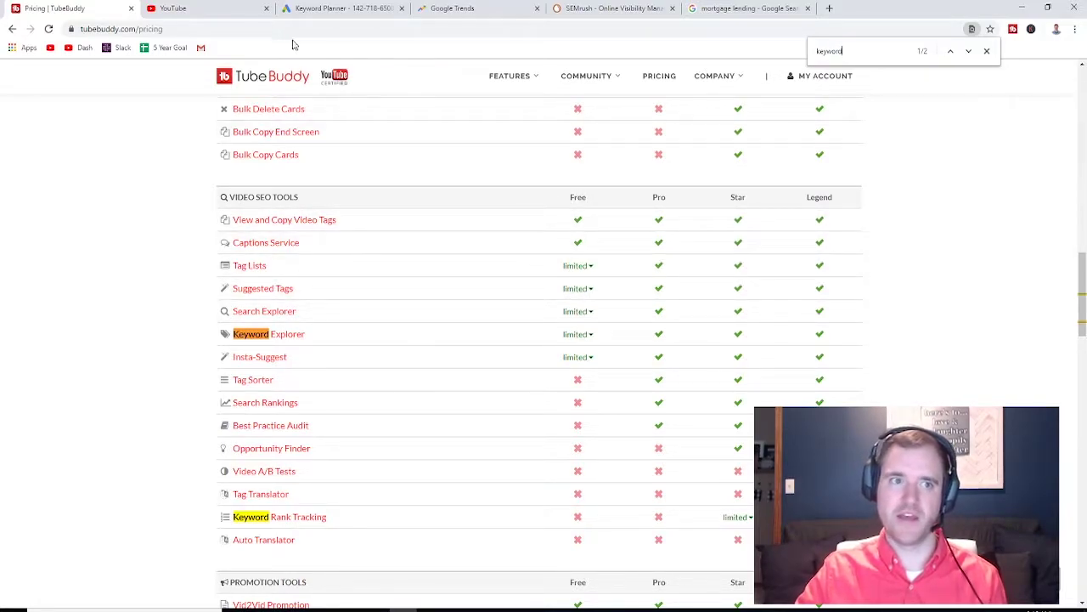
pyautogui.click(204, 8)
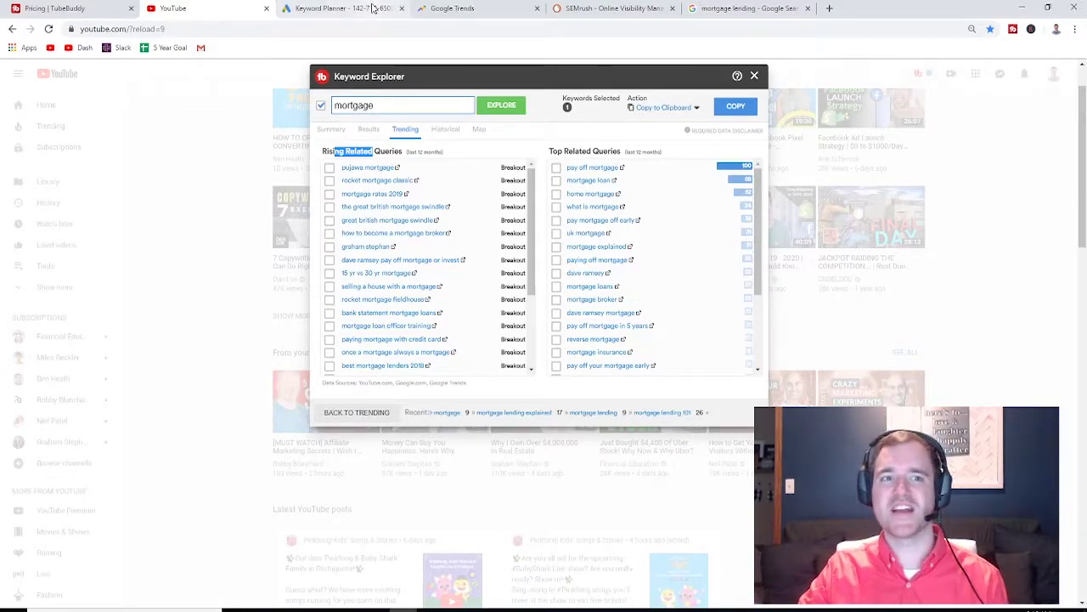
# Switch to the Google Ads Keyword Planner tab.
pyautogui.click(323, 7)
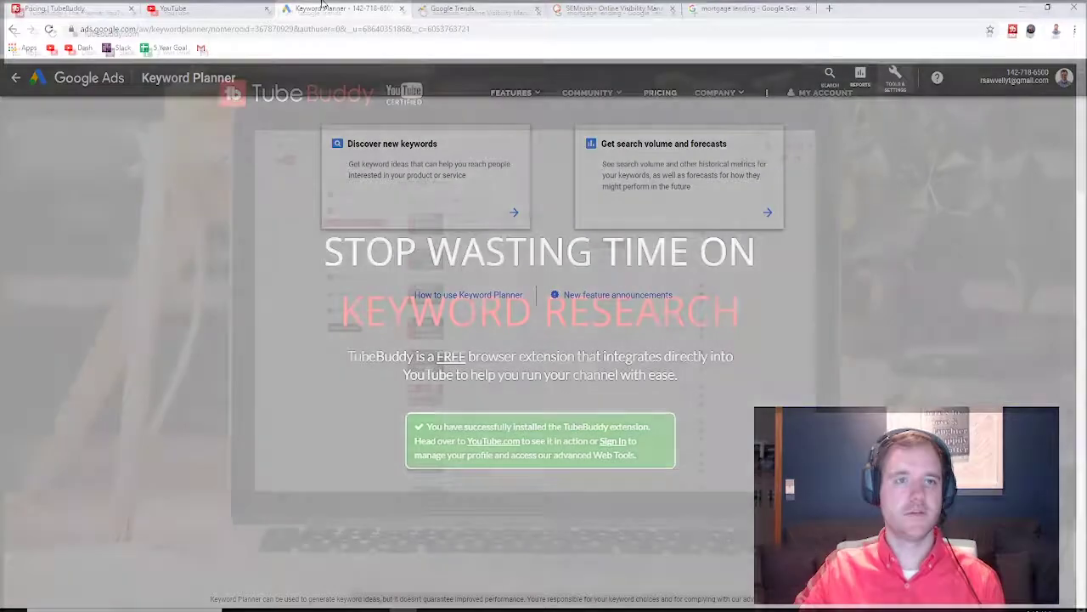